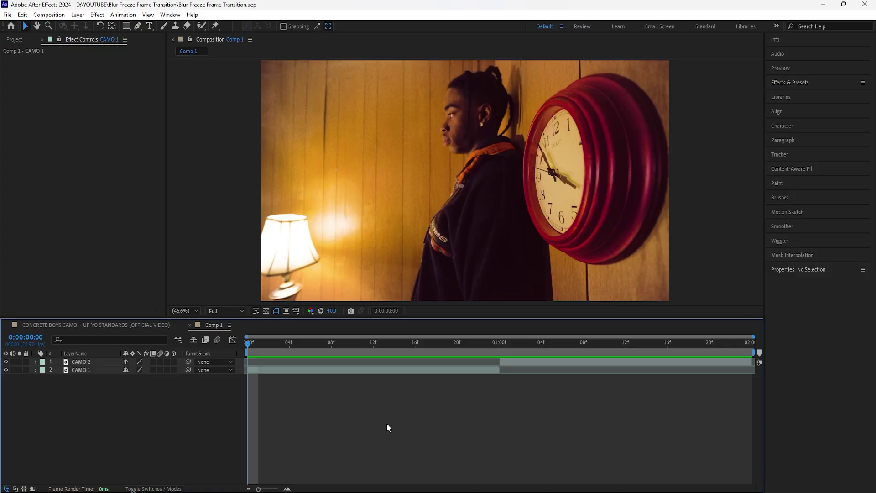
# Duplicate the CAMO 2 layer at 0:00:01:00 and freeze the duplicate on that frame.
pyautogui.moveTo(251, 342); pyautogui.dragTo(499, 379)
pyautogui.click(499, 370)
pyautogui.click(508, 362)
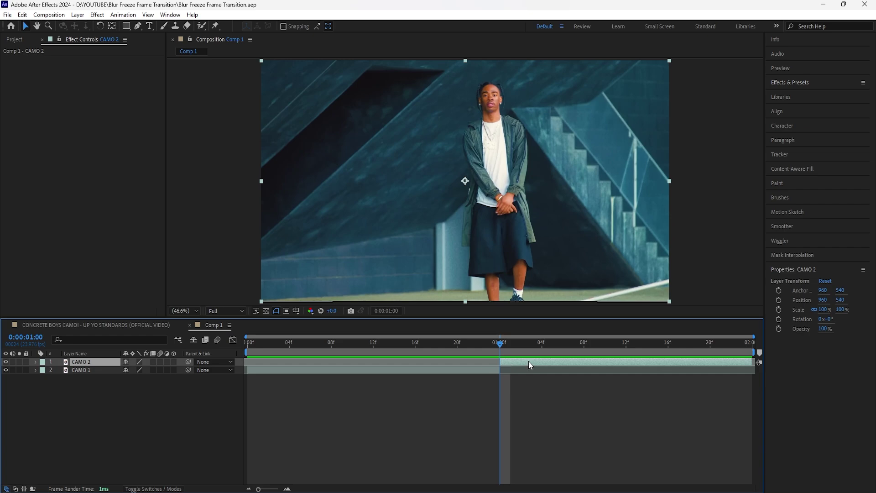
pyautogui.hotkey('ctrl', 'd')
pyautogui.rightClick(94, 363)
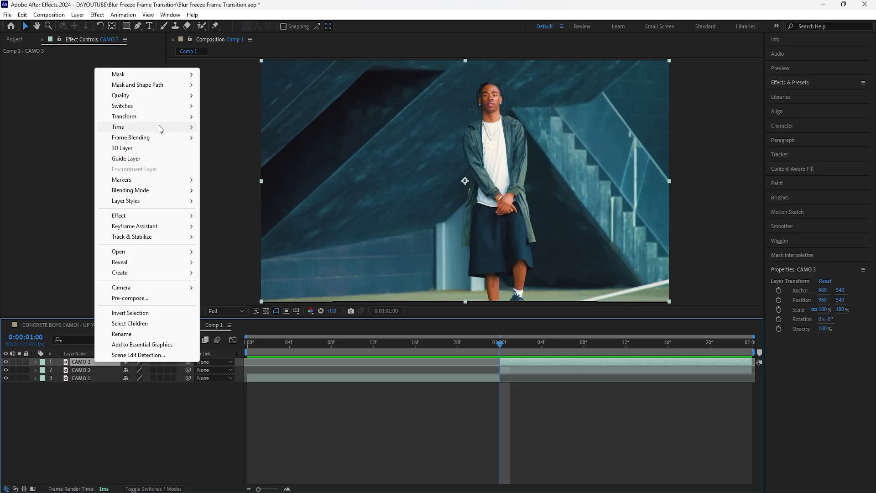
pyautogui.moveTo(159, 128)
pyautogui.click(230, 158)
pyautogui.moveTo(500, 343); pyautogui.dragTo(494, 385)
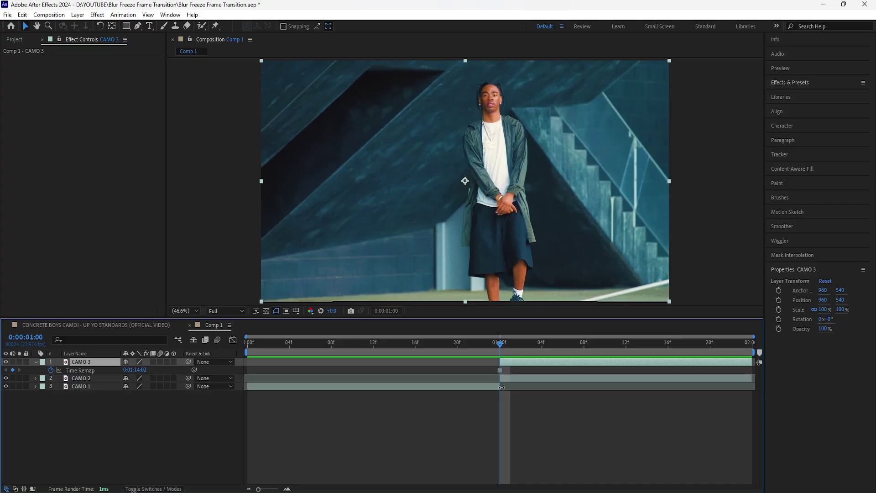
# Outline the standing man and the gap between his legs with two Pen masks on CAMO 3, and show the mask properties.
pyautogui.click(138, 26)
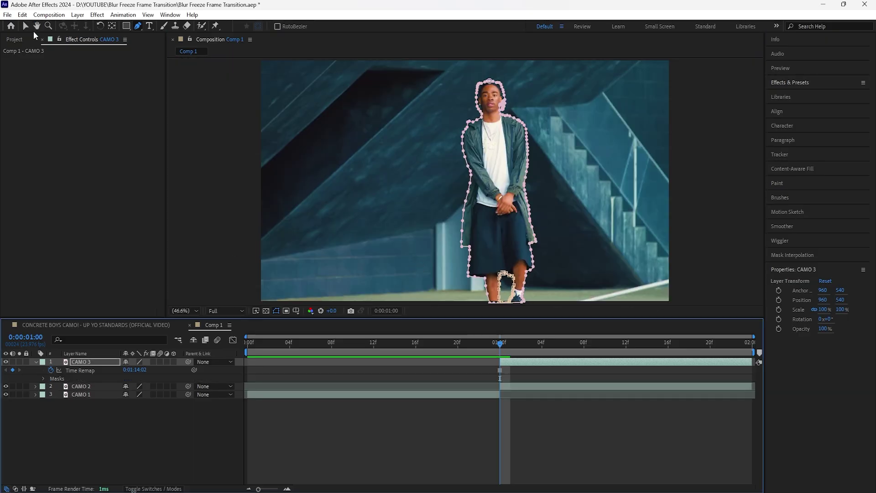
pyautogui.click(26, 26)
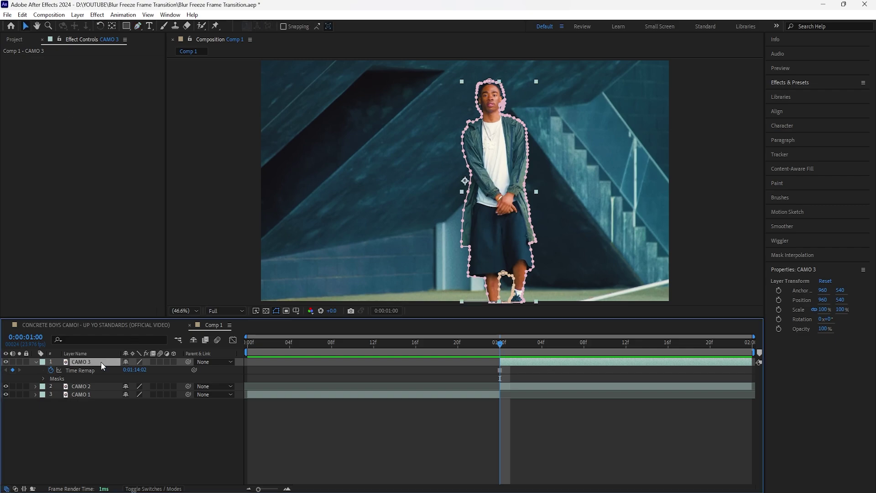
pyautogui.press('m')
pyautogui.press('m')
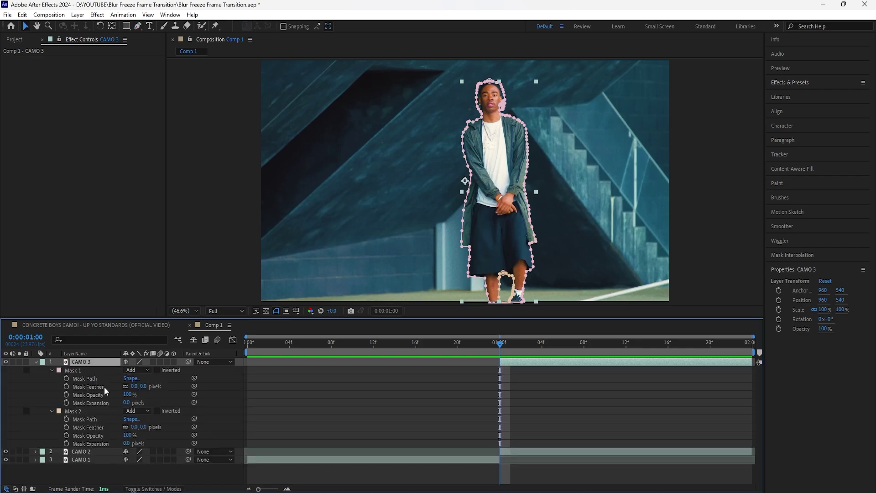
# Hide the CAMO 2 layer and set Mask 1 of CAMO 3 to 1 pixel feather and -1 pixel expansion.
pyautogui.click(6, 451)
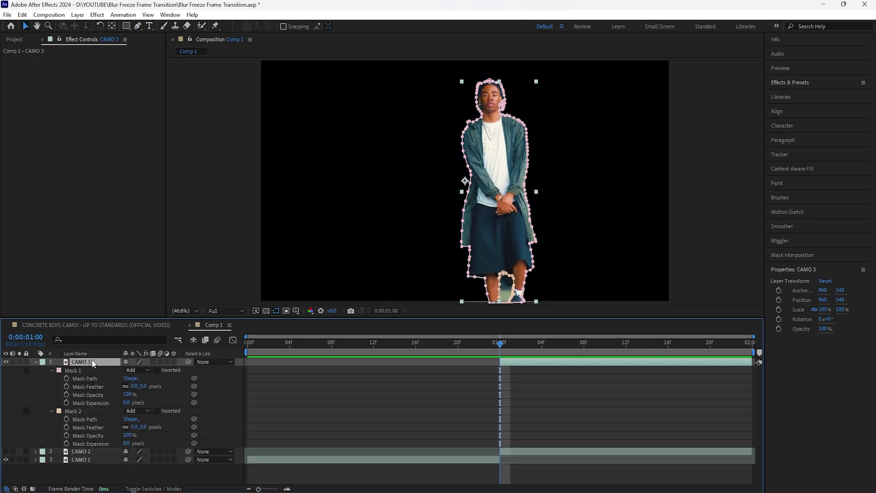
pyautogui.click(142, 386)
pyautogui.write('1')
pyautogui.press('Return')
pyautogui.click(127, 403)
pyautogui.write('-1')
pyautogui.press('Return')
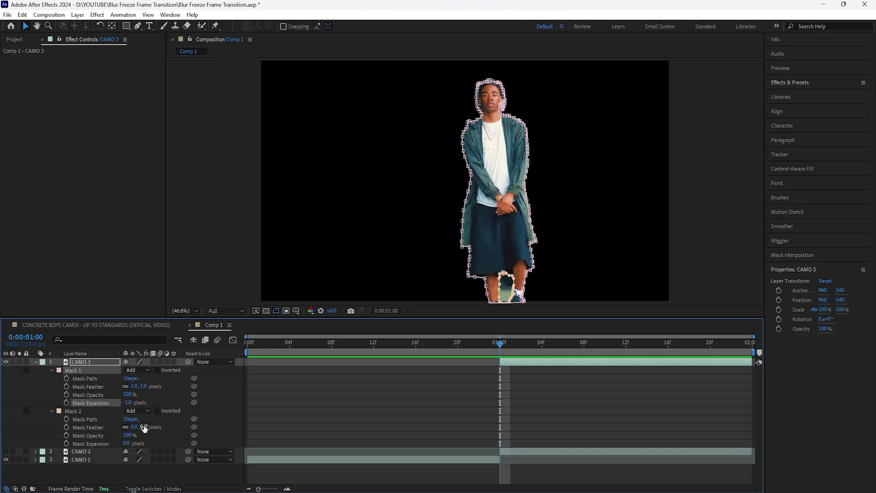
# Set Mask 2 to 1 pixel feather, 1 pixel expansion and Subtract mode.
pyautogui.click(89, 412)
pyautogui.click(143, 426)
pyautogui.write('1')
pyautogui.press('Return')
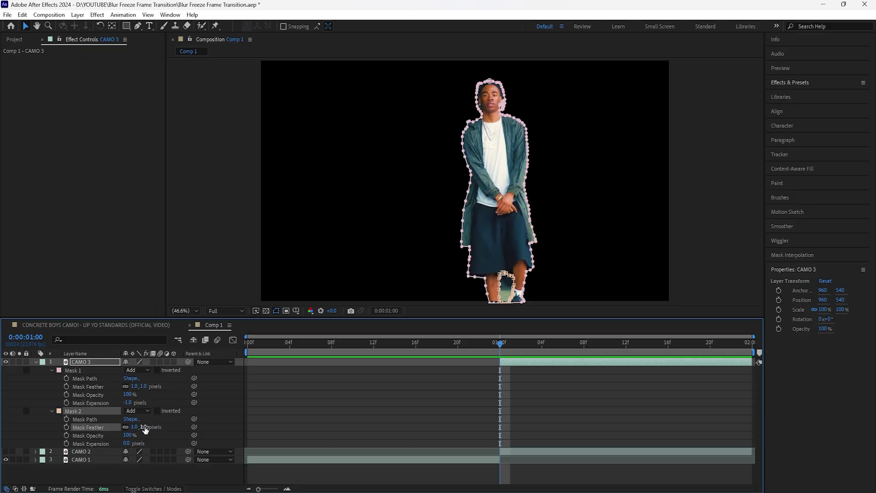
pyautogui.click(125, 444)
pyautogui.write('1')
pyautogui.press('Return')
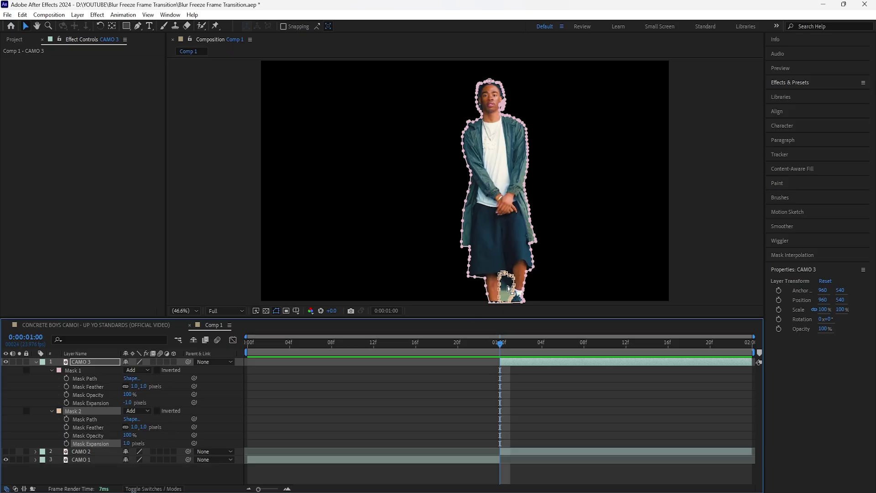
pyautogui.click(146, 411)
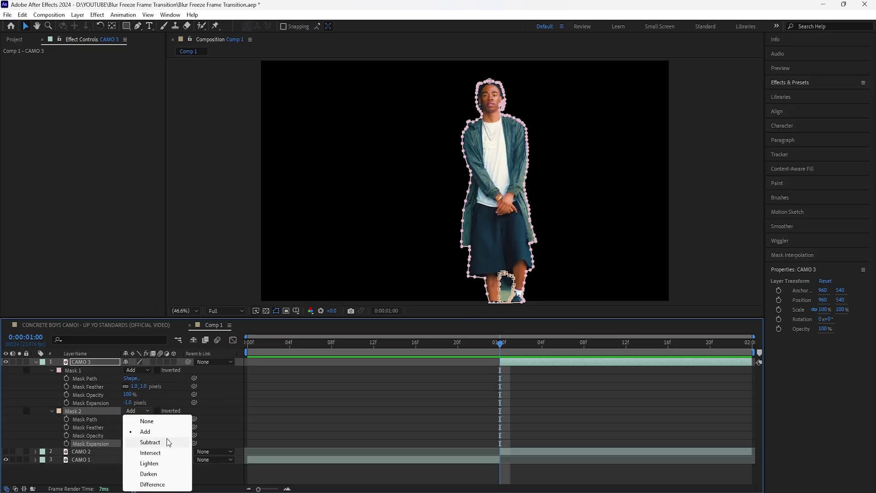
pyautogui.click(168, 440)
# Check the masked cutout against the transparency grid, restore the plain background and collapse the layer properties.
pyautogui.click(266, 311)
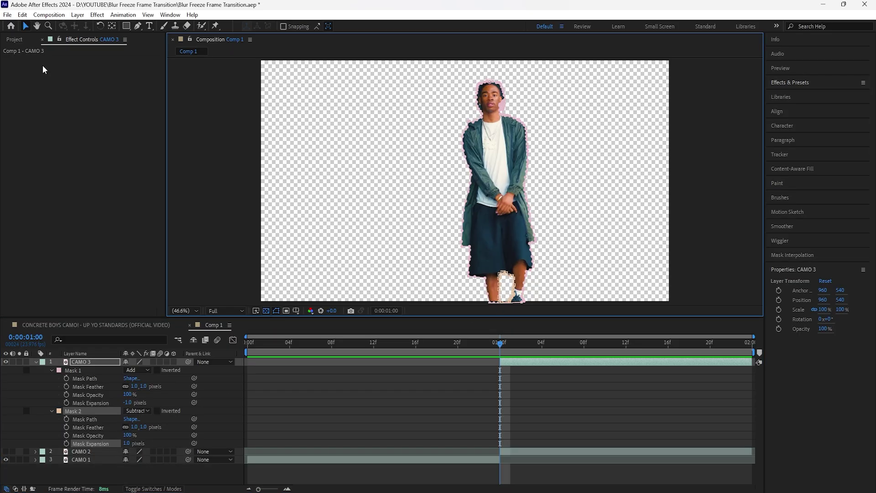
pyautogui.click(365, 400)
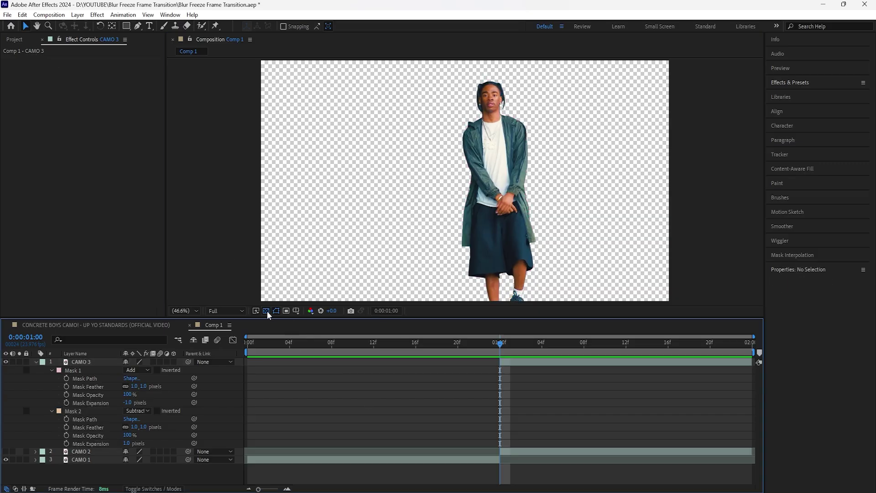
pyautogui.click(266, 311)
pyautogui.press('u')
# Place the CAMO 3 clip from 0:00:00:18 to 0:00:01:00 and set its position to 253, 712.
pyautogui.click(82, 362)
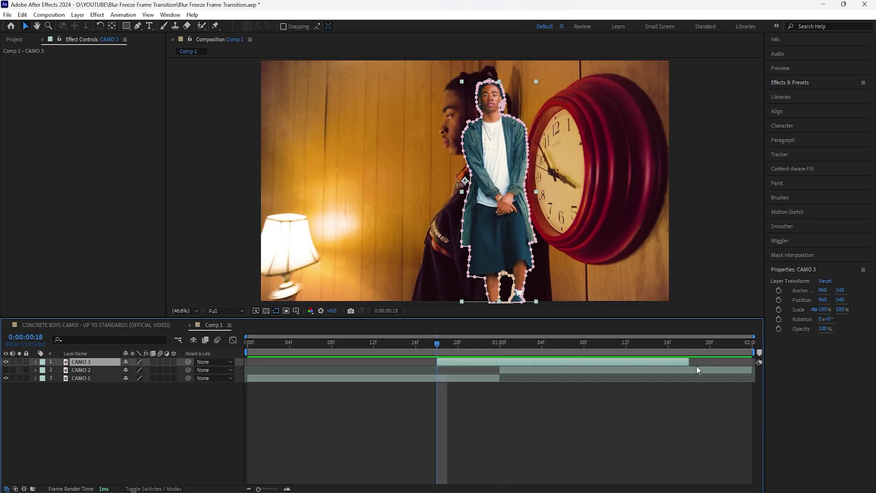
pyautogui.moveTo(688, 361); pyautogui.dragTo(492, 363)
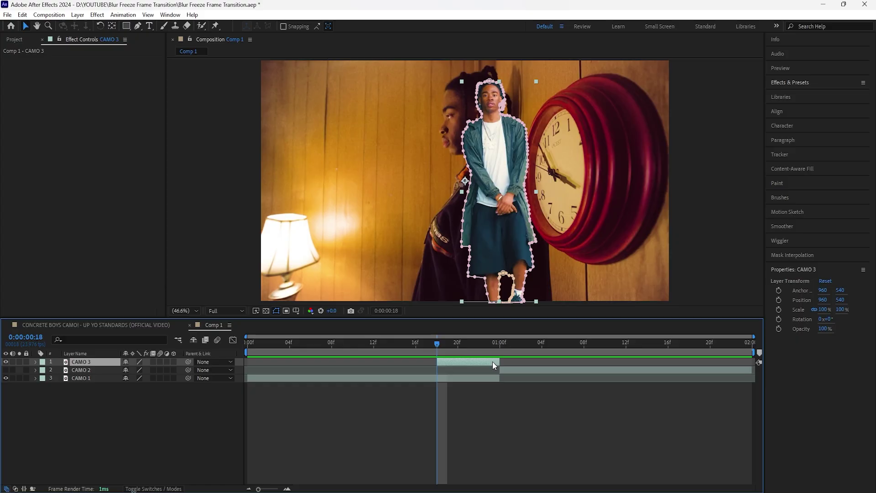
pyautogui.press('p')
pyautogui.moveTo(130, 370); pyautogui.dragTo(1, 371)
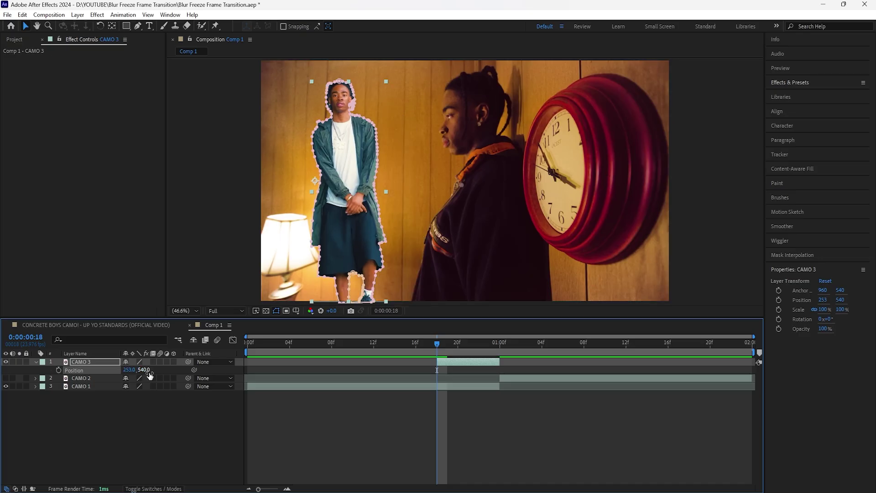
pyautogui.moveTo(149, 373); pyautogui.dragTo(224, 370)
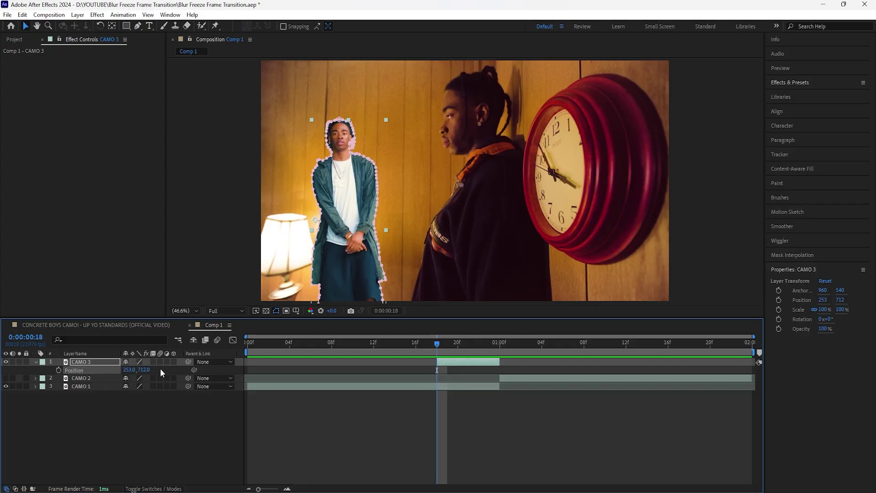
pyautogui.click(115, 362)
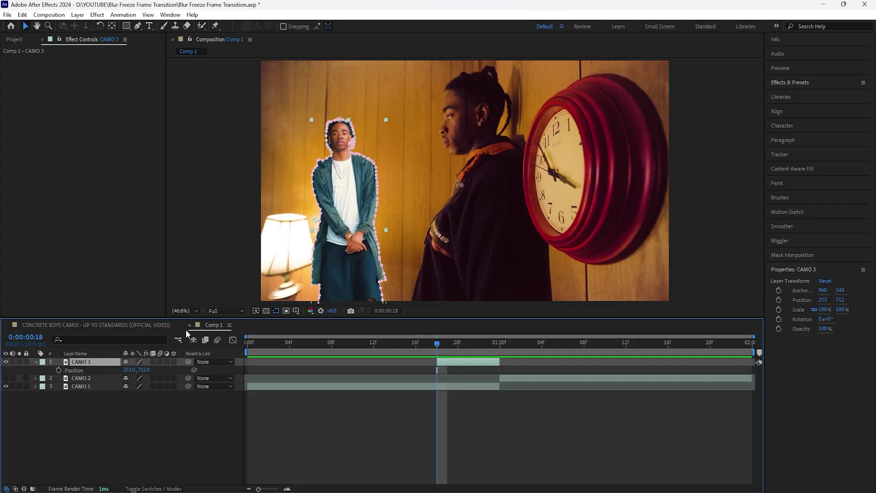
pyautogui.hotkey('ctrl', '5')
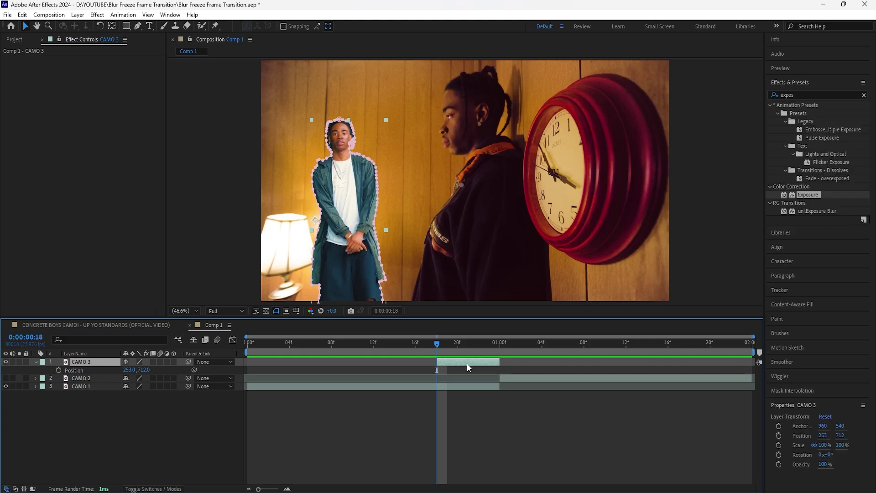
pyautogui.hotkey('ctrl', '5')
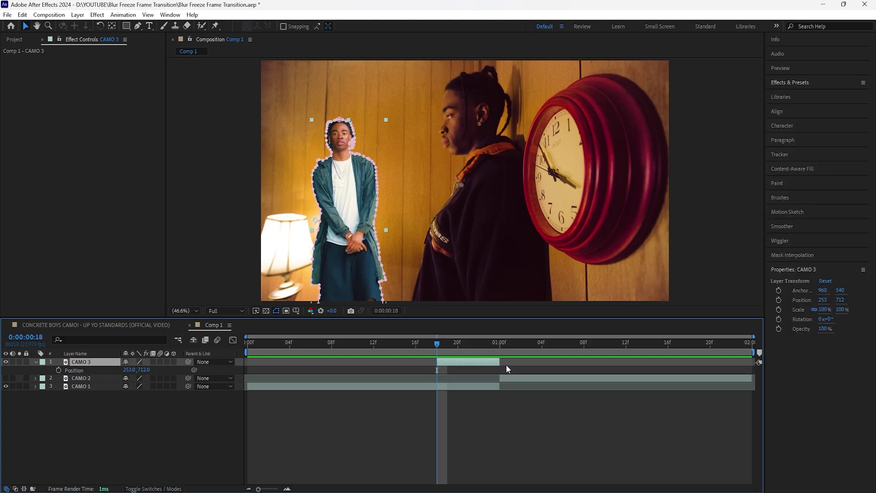
# Trim the end of CAMO 3 to 0:00:00:21 and return the current time to 0:00:00:18.
pyautogui.moveTo(499, 362); pyautogui.dragTo(468, 362)
pyautogui.moveTo(468, 343); pyautogui.dragTo(444, 352)
pyautogui.press('pageup')
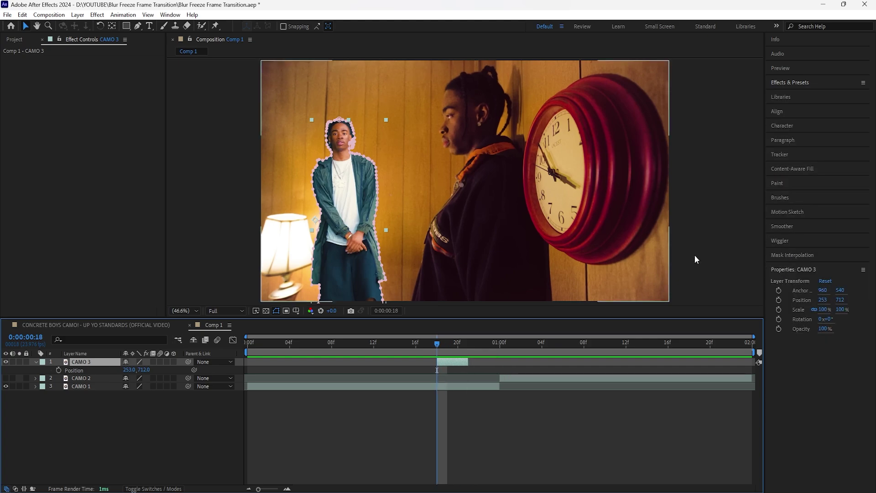
# Apply the Exposure effect to CAMO 3 and keyframe its exposure at 6 at 0:00:00:18.
pyautogui.click(815, 85)
pyautogui.click(94, 84)
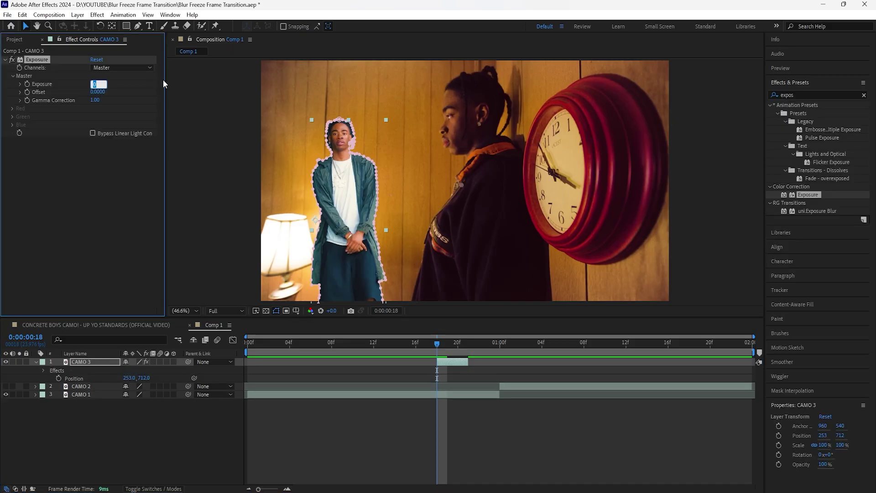
pyautogui.write('6')
pyautogui.press('Return')
pyautogui.click(404, 373)
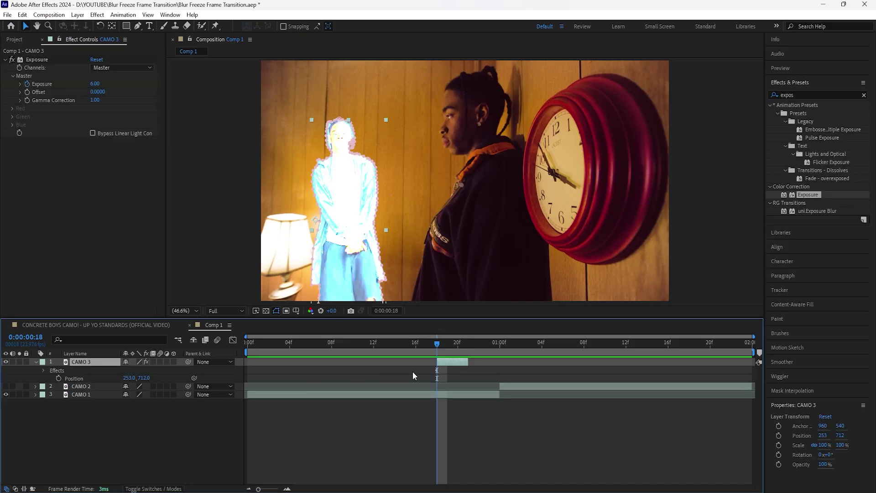
# Add an exposure keyframe of 1 at 0:00:00:21 on CAMO 3.
pyautogui.press('u')
pyautogui.moveTo(441, 349)
pyautogui.mouseDown()
pyautogui.moveTo(467, 346)
pyautogui.moveTo(436, 355)
pyautogui.mouseUp()
pyautogui.click(95, 83)
pyautogui.write('0')
pyautogui.press('Return')
pyautogui.click(350, 224)
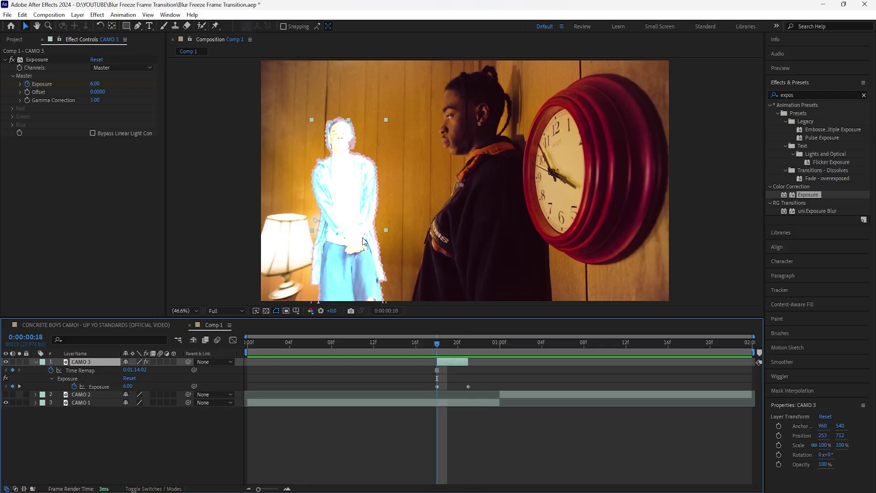
# Apply Directional Blur to CAMO 3 and keyframe its blur length at 180 at 0:00:00:18.
pyautogui.click(863, 95)
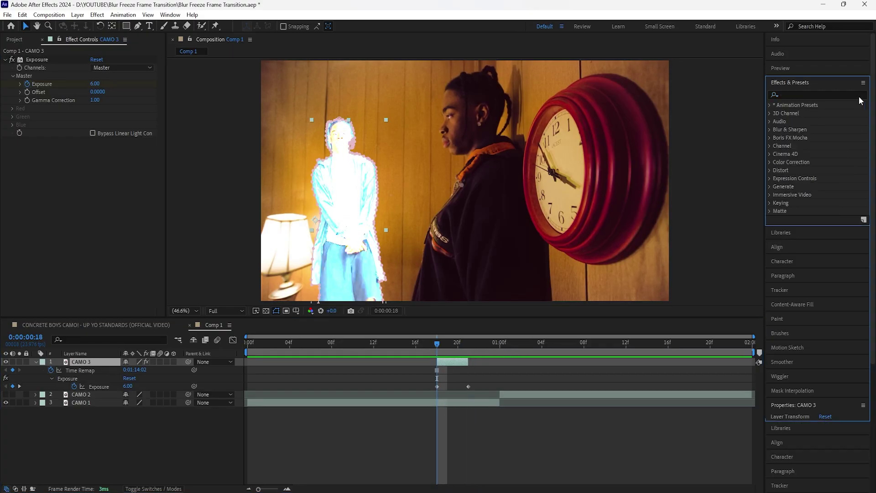
pyautogui.write('dire')
pyautogui.doubleClick(815, 138)
pyautogui.moveTo(96, 176); pyautogui.dragTo(872, 177)
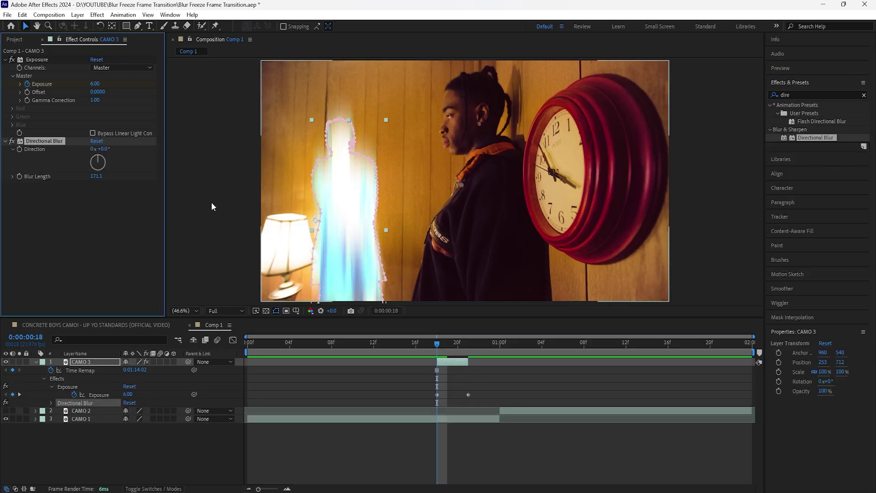
pyautogui.click(96, 176)
pyautogui.write('180')
pyautogui.press('Return')
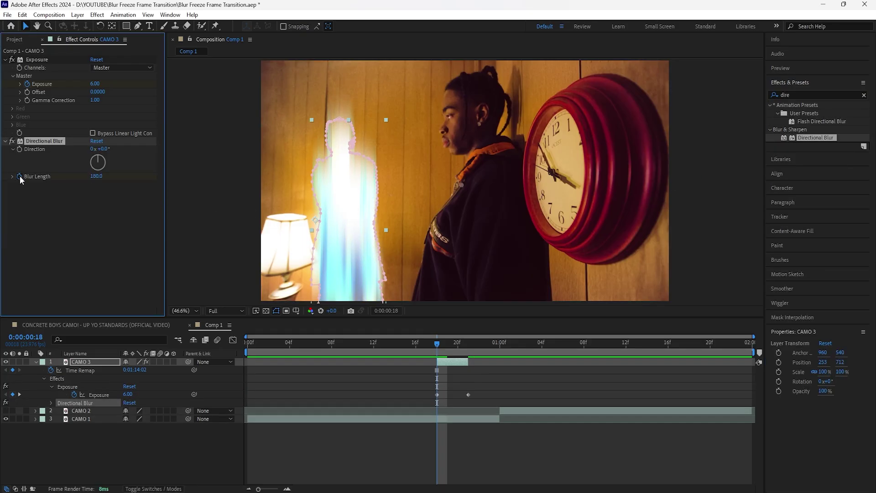
# Keyframe the blur length at 80 at 0:00:00:21 and apply Easy Ease to the Exposure and Blur Length keyframes.
pyautogui.click(104, 363)
pyautogui.press('u')
pyautogui.press('u')
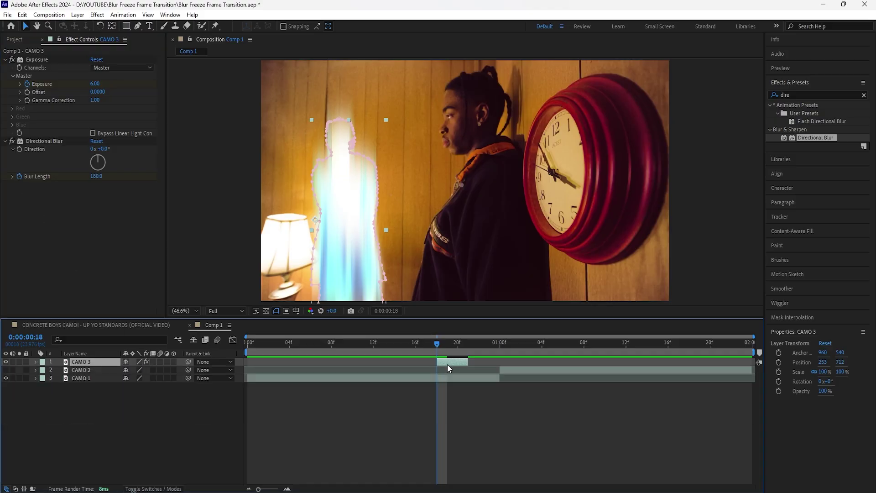
pyautogui.moveTo(444, 350); pyautogui.dragTo(467, 346)
pyautogui.moveTo(481, 384); pyautogui.dragTo(427, 405)
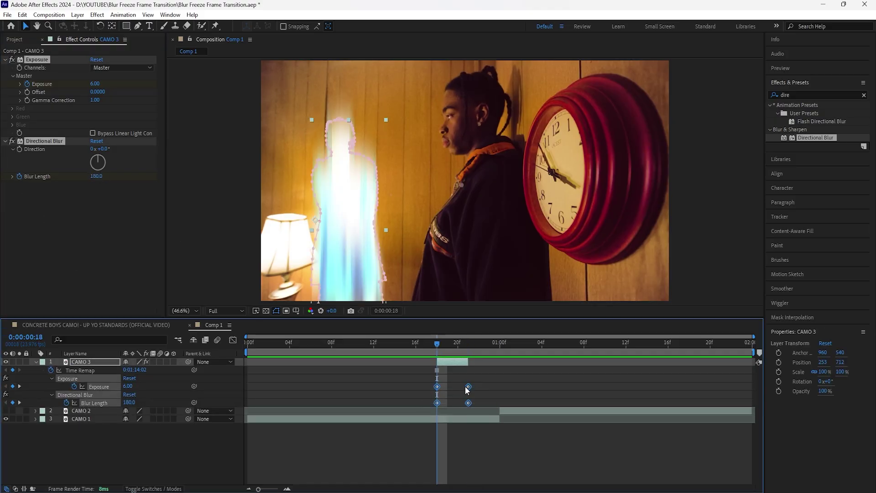
pyautogui.rightClick(468, 386)
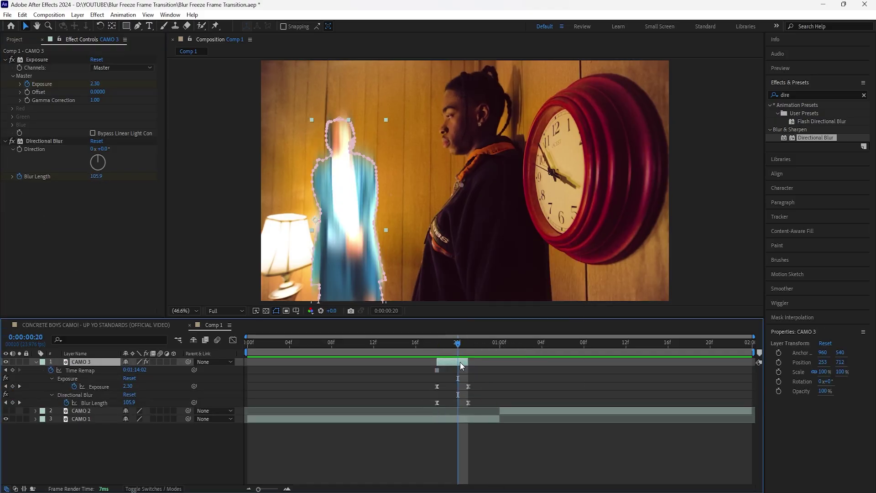
# Duplicate CAMO 3 and place the copy at 0:00:00:21, trimmed to one frame.
pyautogui.hotkey('ctrl', 'd')
pyautogui.moveTo(459, 362); pyautogui.dragTo(479, 362)
pyautogui.press('pagedown')
pyautogui.press('u')
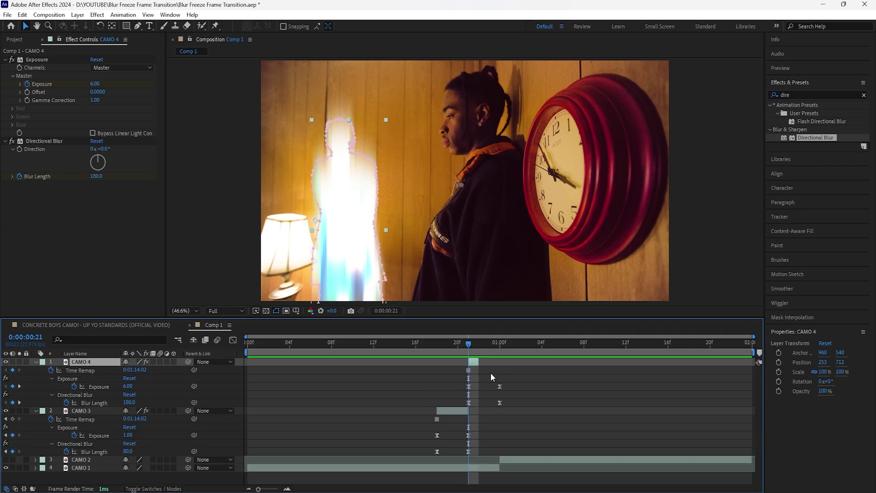
# Remove the Directional Blur effect and the Exposure keyframes from CAMO 4.
pyautogui.click(48, 142)
pyautogui.press('Delete')
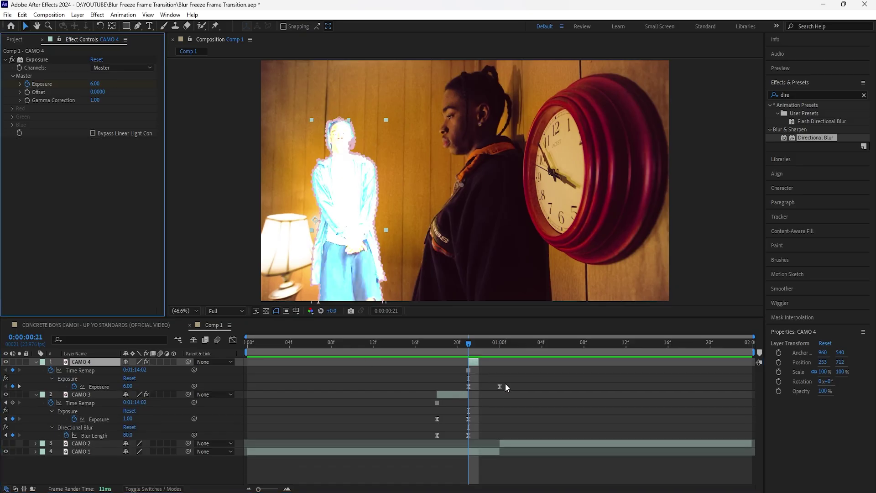
pyautogui.moveTo(505, 383); pyautogui.dragTo(468, 387)
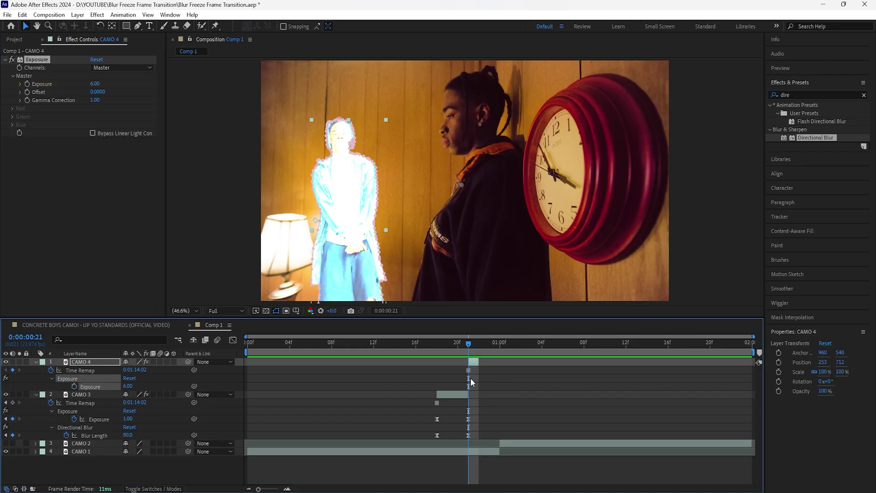
pyautogui.press('Delete')
# Set the exposure of CAMO 4 to 1.5.
pyautogui.click(99, 84)
pyautogui.write('1.5')
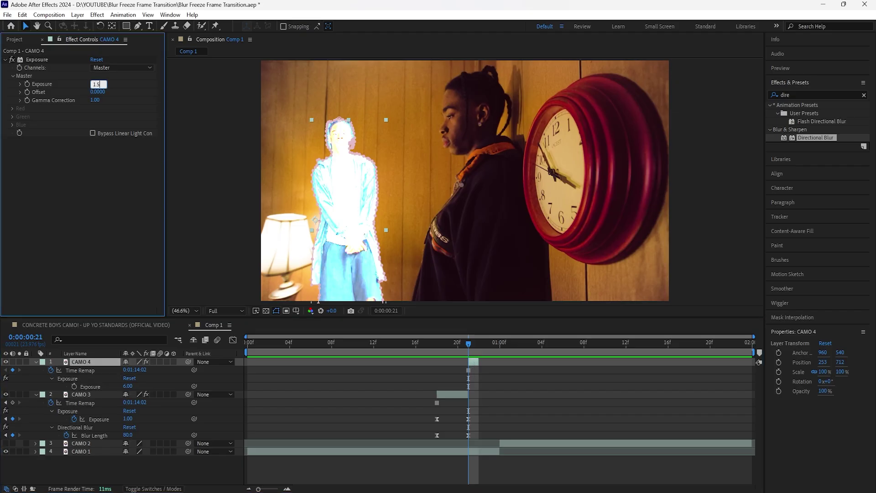
pyautogui.press('Return')
# Show the position of CAMO 4 and move the cutout to 687, 540.
pyautogui.click(92, 362)
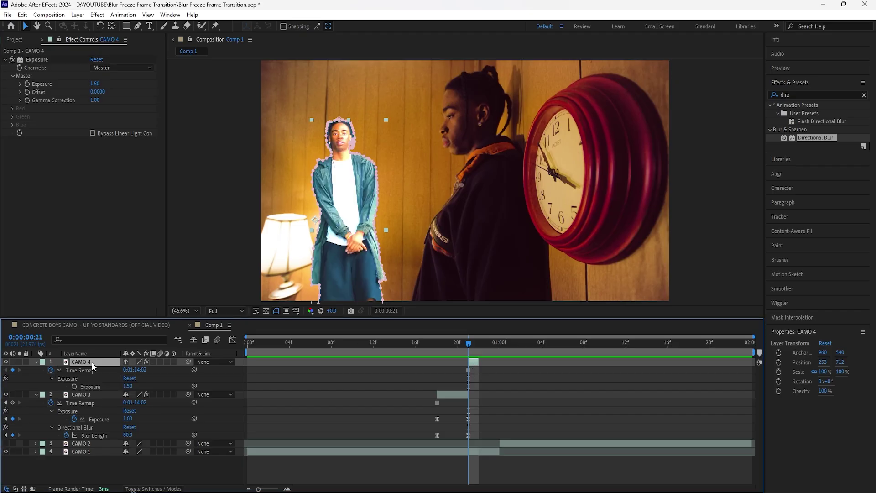
pyautogui.hotkey('shift', 'p')
pyautogui.moveTo(129, 394); pyautogui.dragTo(324, 393)
pyautogui.click(143, 394)
pyautogui.write('540')
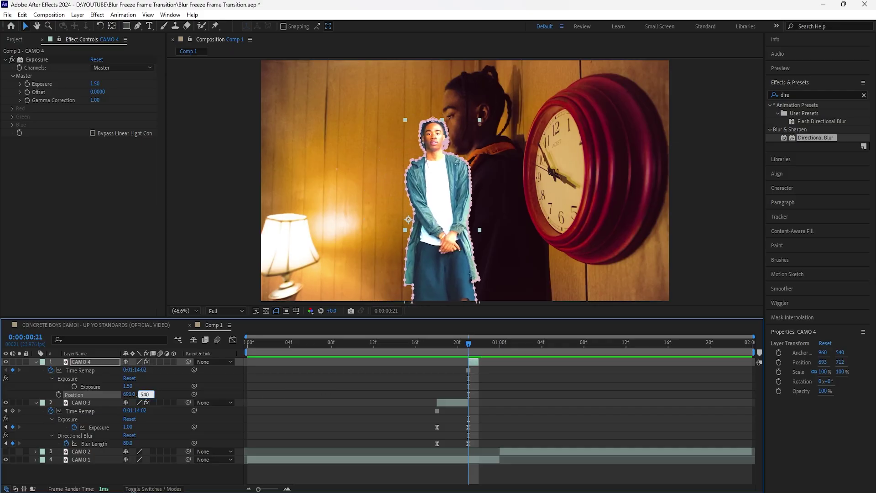
pyautogui.press('Return')
pyautogui.moveTo(130, 394); pyautogui.dragTo(127, 394)
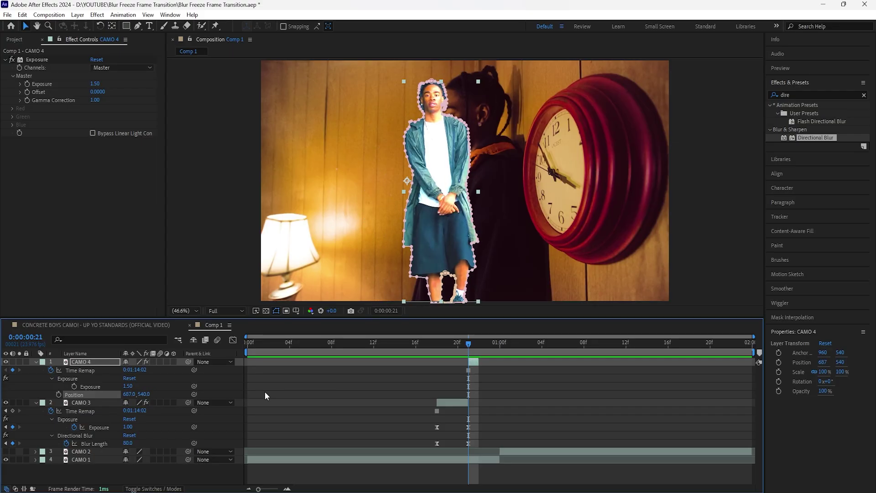
# Change the label colour of CAMO 3 and CAMO 4 to yellow and collapse their properties.
pyautogui.click(82, 402)
pyautogui.keyDown('ctrl'); pyautogui.click(92, 361); pyautogui.keyUp('ctrl')
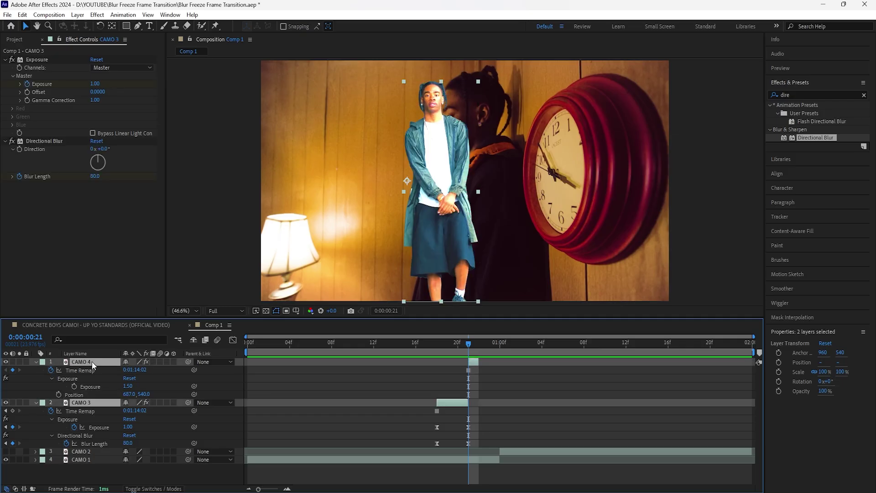
pyautogui.click(45, 363)
pyautogui.click(73, 211)
pyautogui.click(37, 361)
# Duplicate CAMO 4, place the copy at 0:00:00:22 and remove its Exposure effect.
pyautogui.click(84, 363)
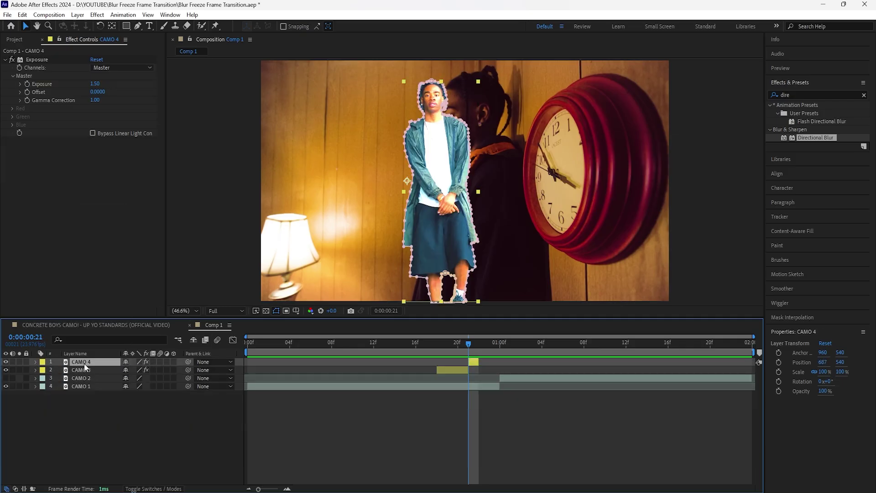
pyautogui.hotkey('ctrl', 'd')
pyautogui.moveTo(473, 362); pyautogui.dragTo(484, 363)
pyautogui.press('pagedown')
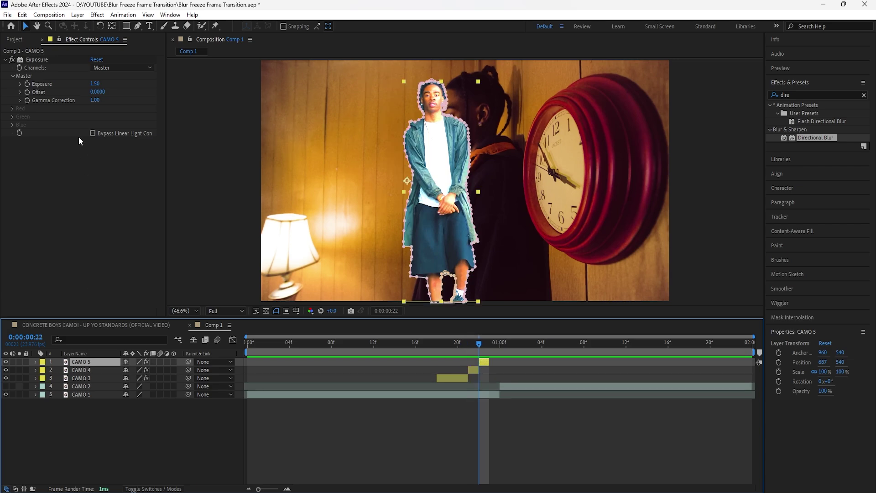
pyautogui.click(44, 59)
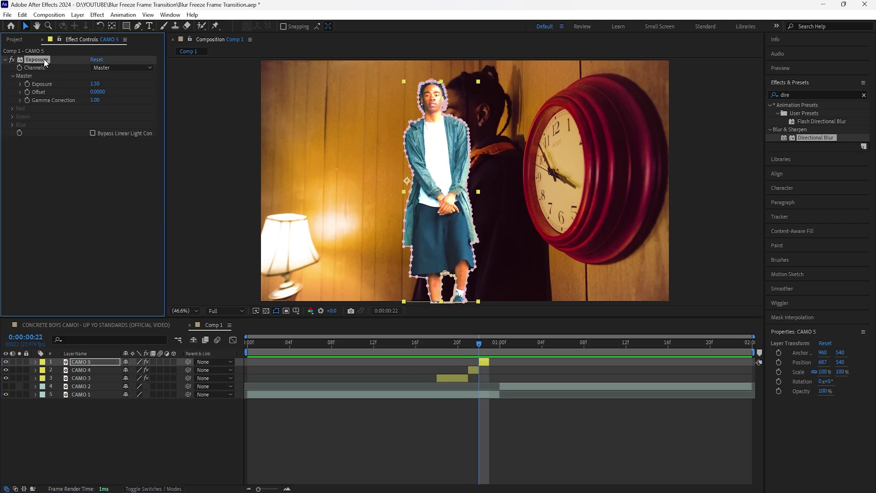
pyautogui.press('Delete')
# Move CAMO 5 down to position 687, 758 and apply Directional Blur with a blur length of 180.
pyautogui.click(90, 360)
pyautogui.press('p')
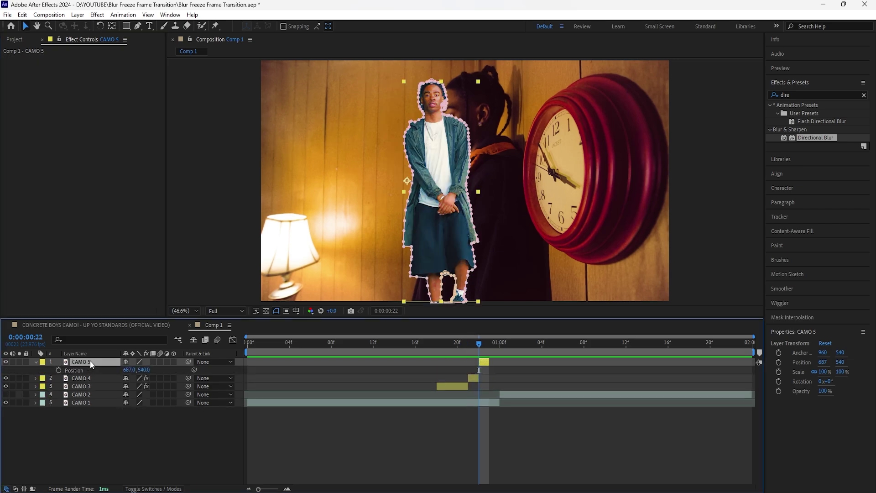
pyautogui.moveTo(143, 370); pyautogui.dragTo(242, 381)
pyautogui.doubleClick(826, 136)
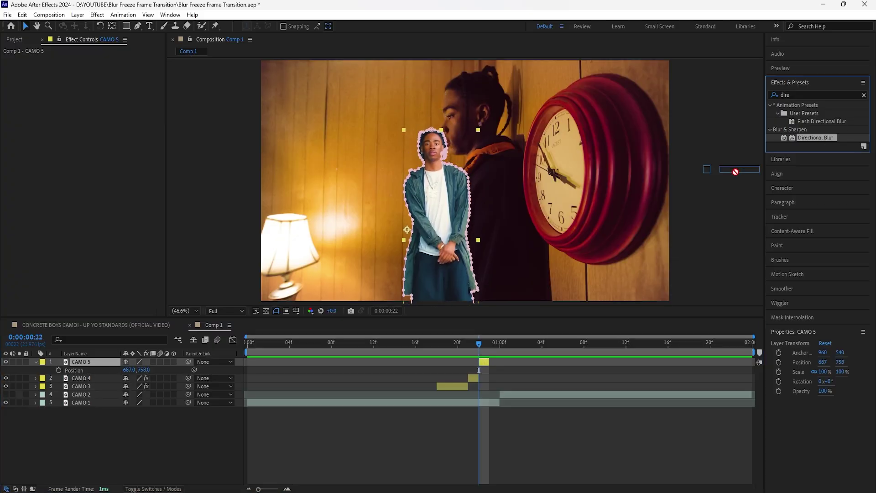
pyautogui.click(95, 94)
pyautogui.write('180')
# Duplicate CAMO 5, place the copy at 0:00:00:23 and turn on the visibility of CAMO 2.
pyautogui.click(104, 365)
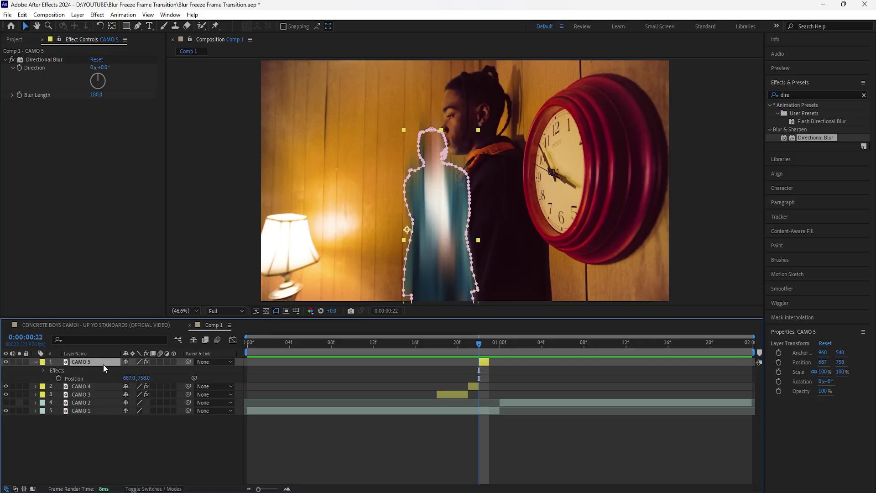
pyautogui.hotkey('ctrl', 'd')
pyautogui.moveTo(486, 363); pyautogui.dragTo(489, 345)
pyautogui.click(519, 410)
pyautogui.click(6, 410)
# Reset the position of CAMO 6 to 960, 540 so the cutout matches the person in the second clip.
pyautogui.click(111, 361)
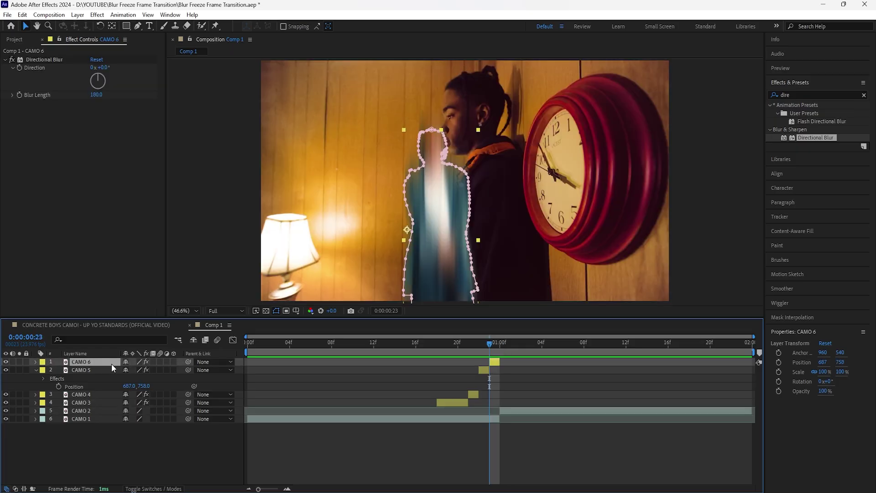
pyautogui.press('p')
pyautogui.click(90, 370)
pyautogui.moveTo(492, 344); pyautogui.dragTo(499, 344)
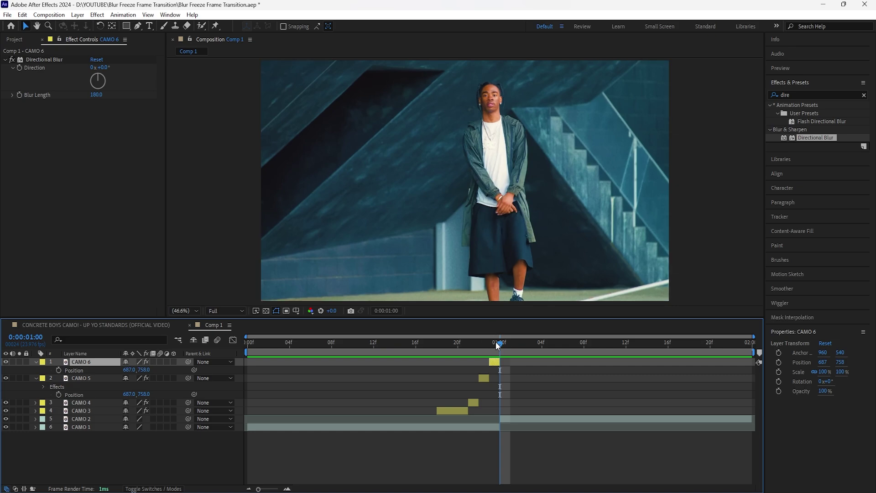
pyautogui.click(73, 370)
pyautogui.moveTo(500, 349); pyautogui.dragTo(491, 349)
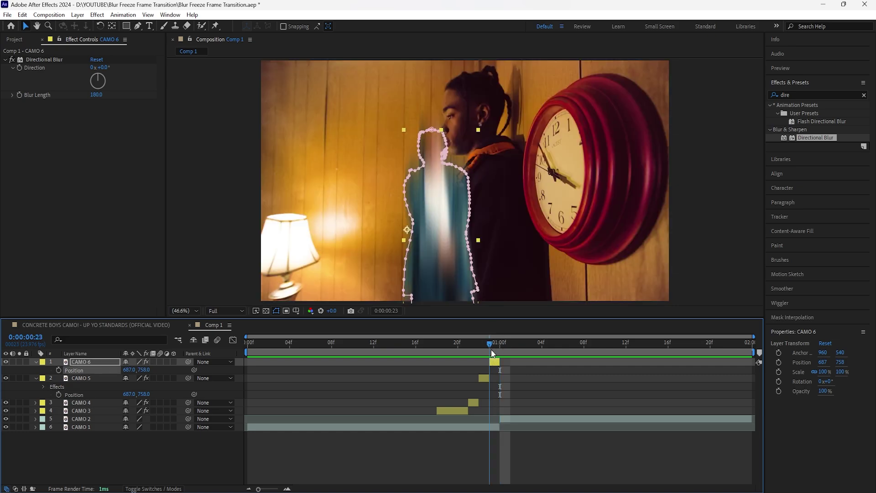
pyautogui.rightClick(92, 368)
pyautogui.click(135, 310)
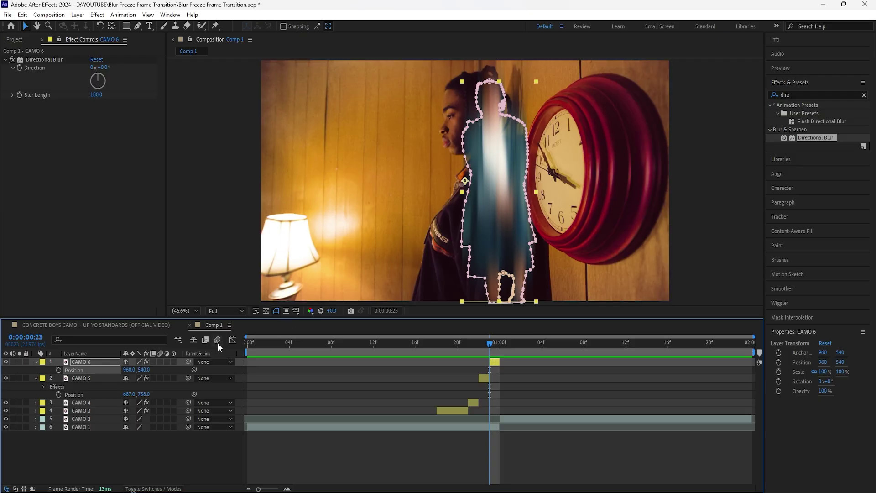
# Set the blur length of CAMO 6 to 200 and collapse the open layer properties.
pyautogui.moveTo(96, 94); pyautogui.dragTo(124, 96)
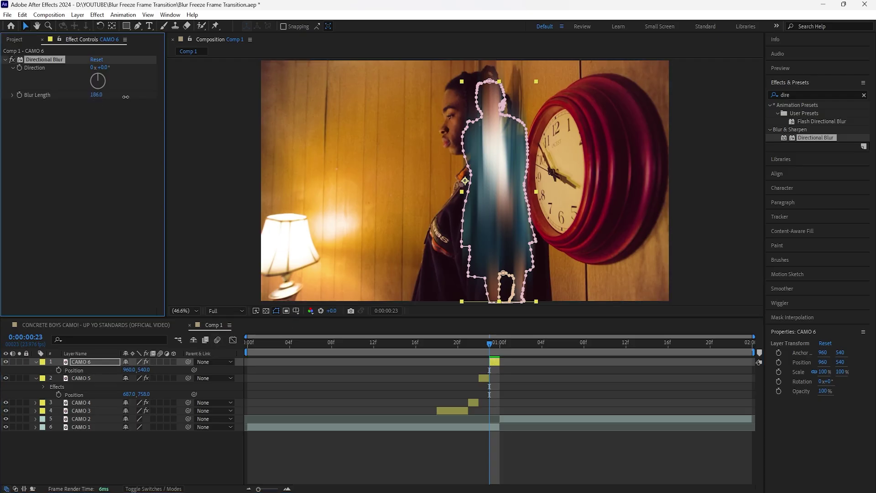
pyautogui.click(96, 95)
pyautogui.write('200')
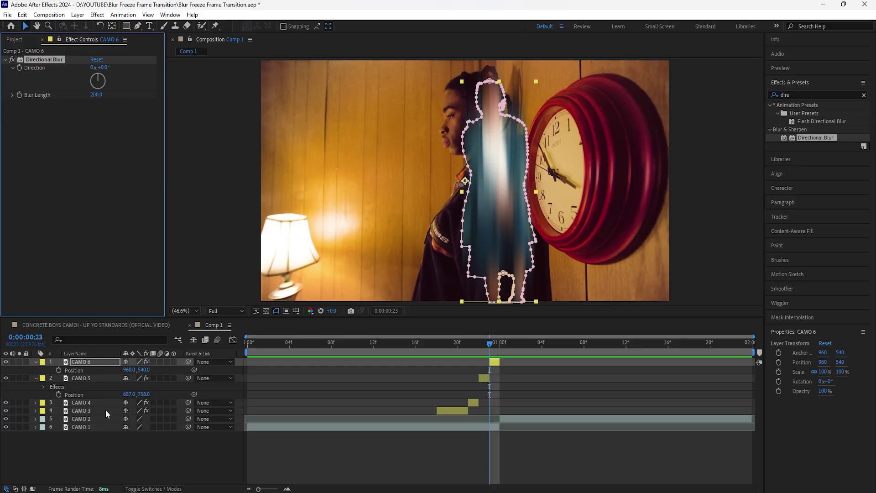
pyautogui.click(82, 370)
pyautogui.click(36, 362)
pyautogui.click(36, 370)
# Add an adjustment layer above all clips, spanning 0:00:00:22 to 0:00:01:02 around the cut.
pyautogui.rightClick(190, 422)
pyautogui.moveTo(283, 304)
pyautogui.click(361, 376)
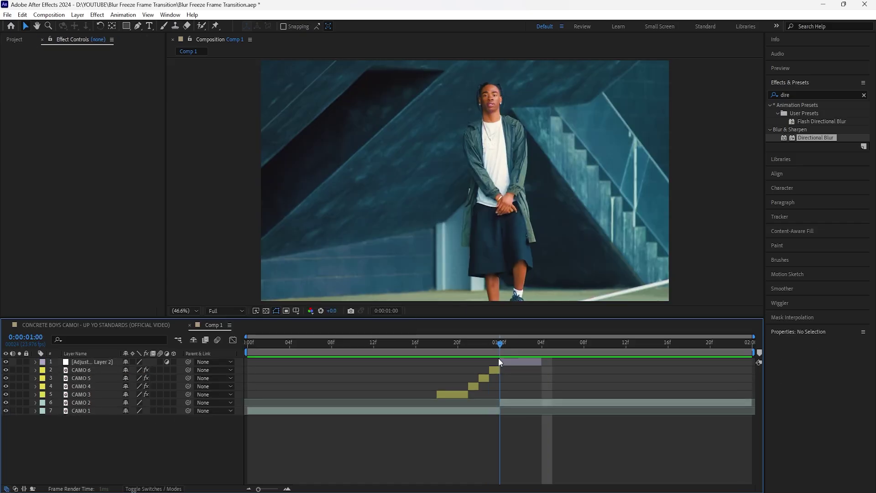
pyautogui.moveTo(517, 363); pyautogui.dragTo(505, 362)
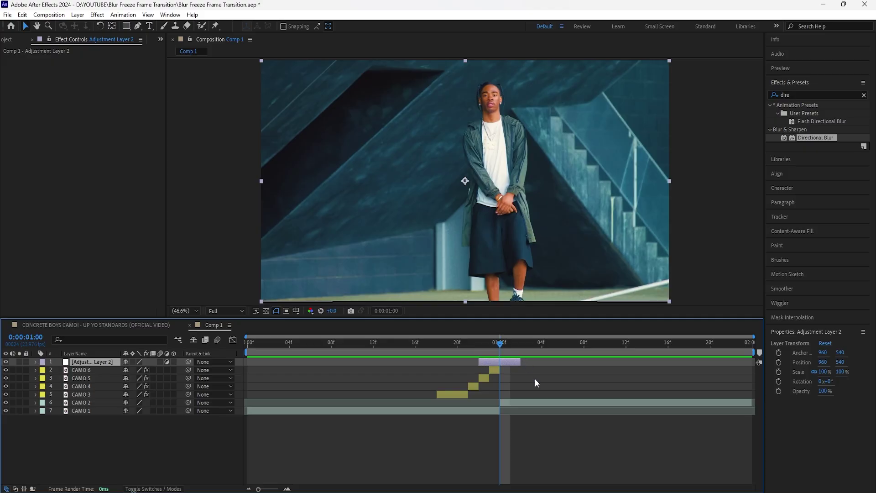
# Apply the Exposure effect to the adjustment layer and keyframe its exposure at 3 at 0:00:01:00.
pyautogui.click(863, 95)
pyautogui.click(803, 95)
pyautogui.click(98, 84)
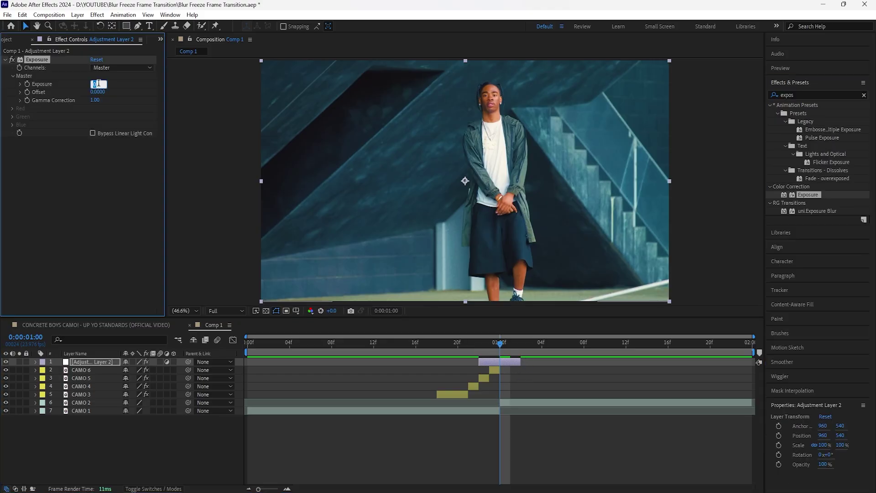
pyautogui.write('3')
pyautogui.press('Return')
# Keyframe the adjustment layer's exposure at 0 at 0:00:00:22 and 0:00:01:02, with Easy Ease on all three keyframes.
pyautogui.click(104, 363)
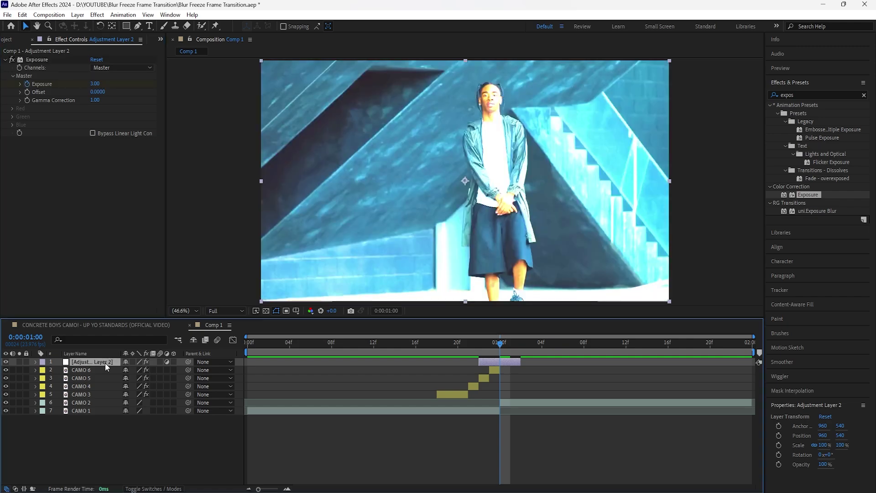
pyautogui.press('u')
pyautogui.moveTo(500, 345); pyautogui.dragTo(482, 350)
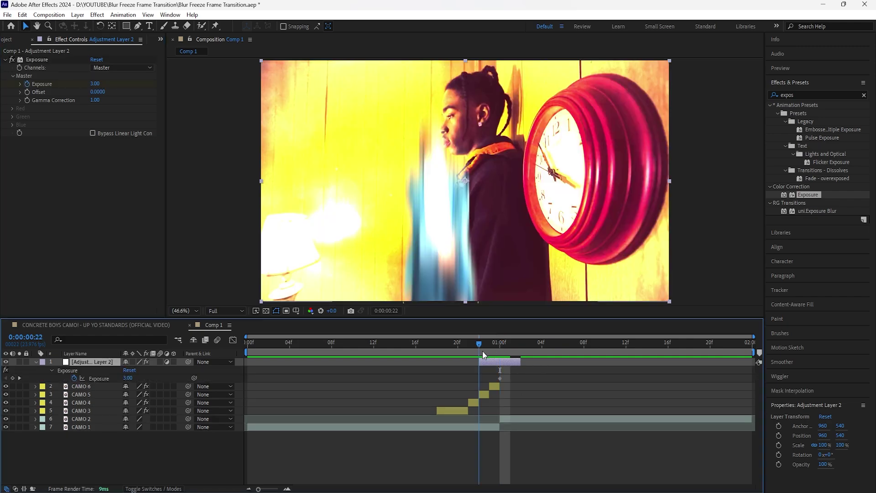
pyautogui.click(98, 84)
pyautogui.moveTo(534, 378); pyautogui.dragTo(473, 378)
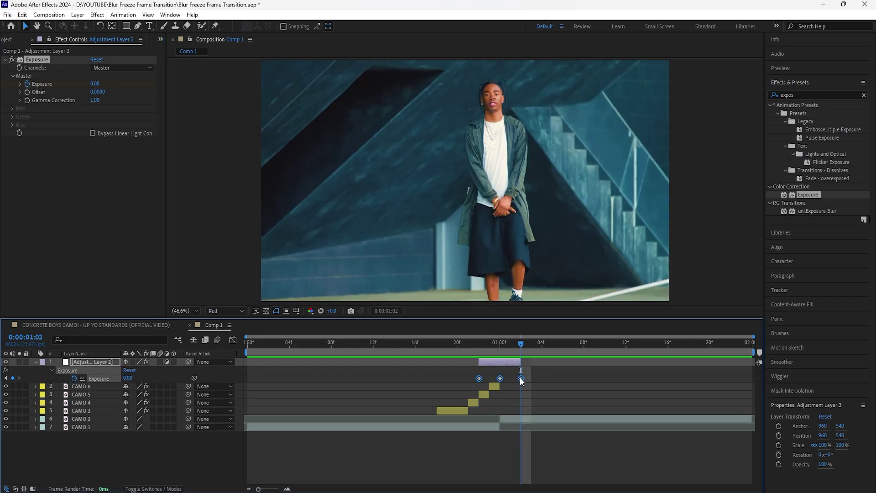
pyautogui.press('F9')
# Collapse all layer properties and preview the finished transition from the start of the composition.
pyautogui.moveTo(519, 346); pyautogui.dragTo(496, 351)
pyautogui.press('Home')
pyautogui.press('space')
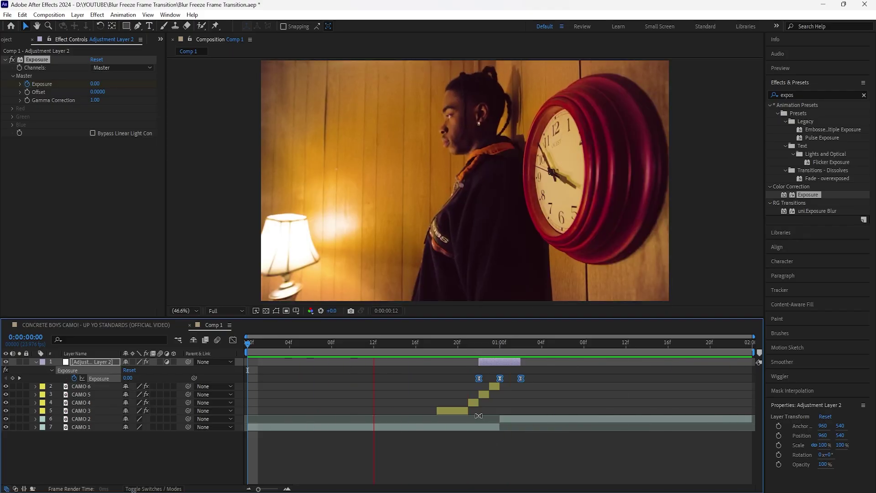
pyautogui.press('space')
pyautogui.keyDown('shift'); pyautogui.click(98, 427); pyautogui.keyUp('shift')
pyautogui.press('u')
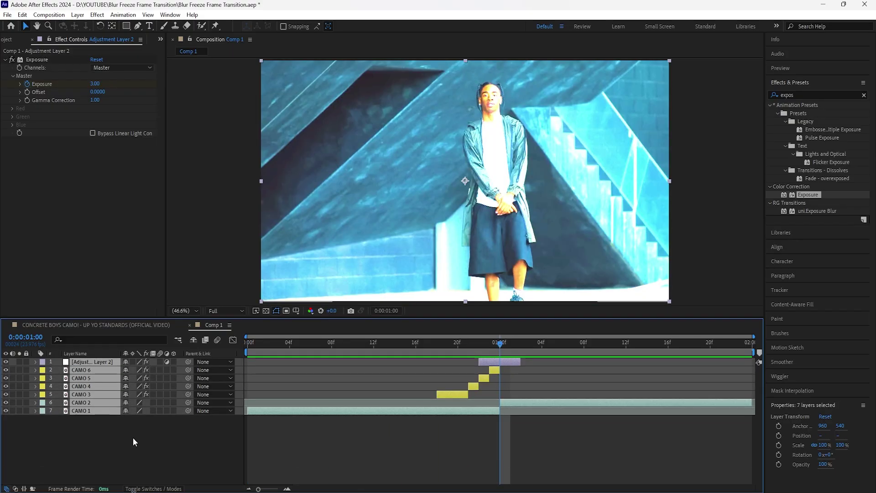
pyautogui.click(133, 438)
pyautogui.press('Home')
pyautogui.press('space')
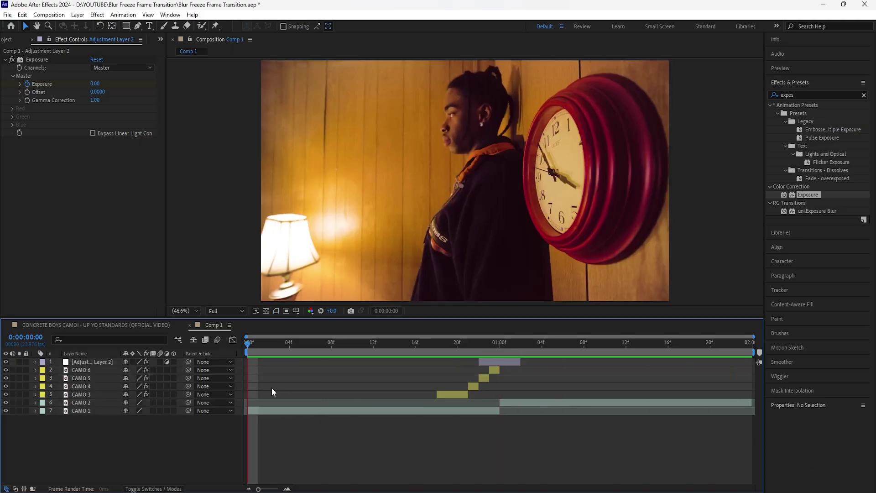